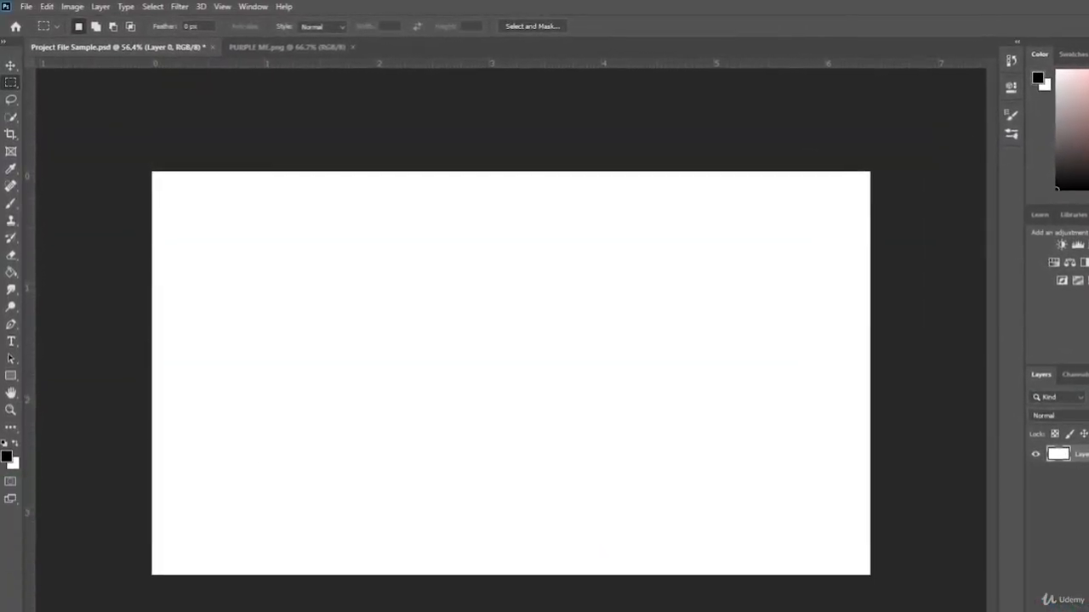
Bring up the PURPLE ME.png document with the Move tool active
left_click(10, 140)
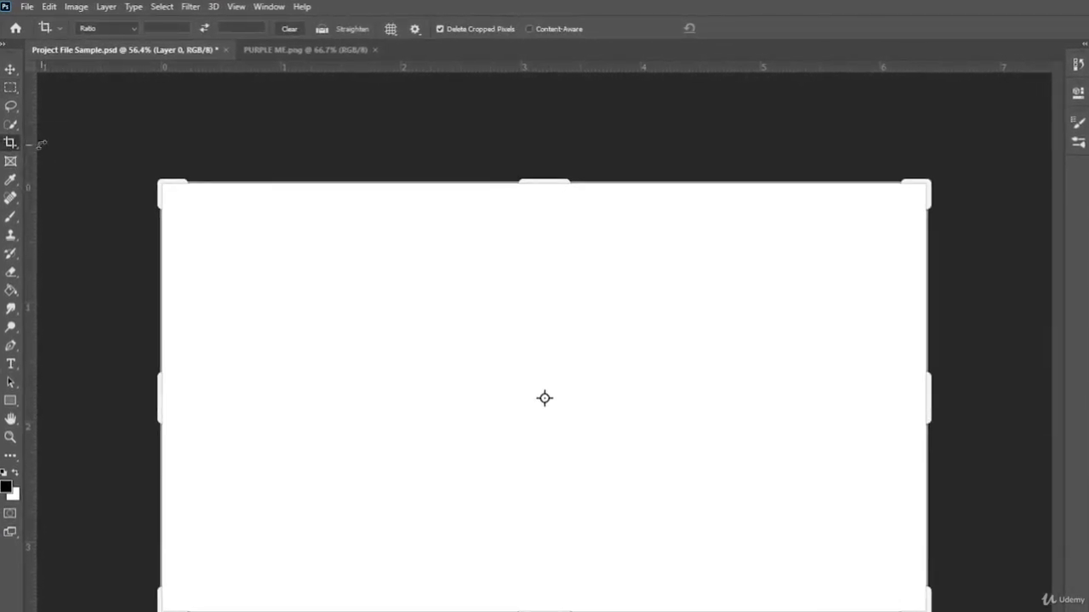
left_click(11, 70)
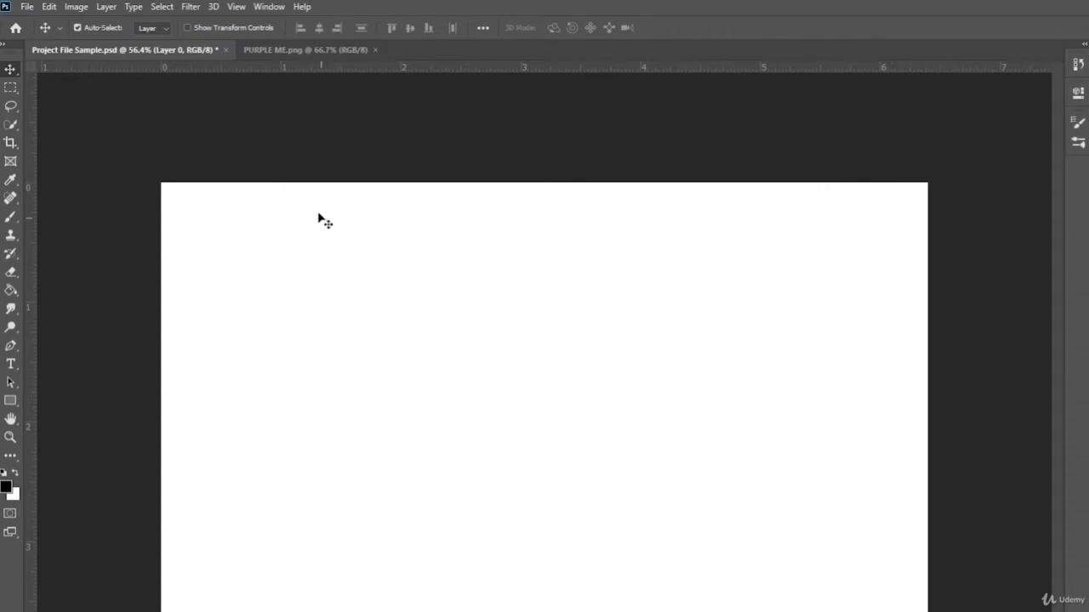
left_click(285, 51)
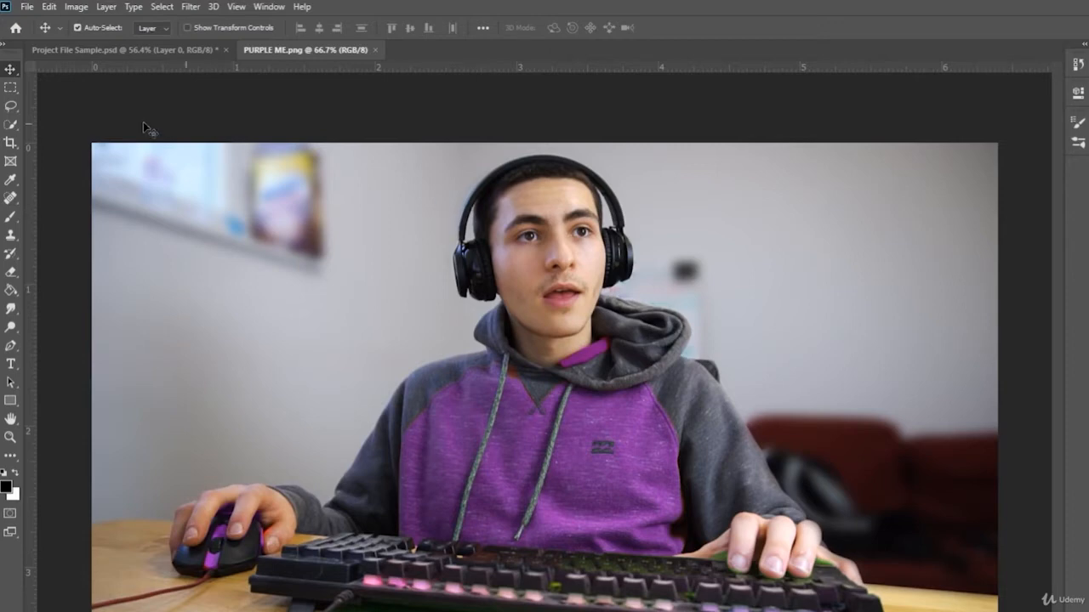
Draw a circular Elliptical Marquee selection around the person's head and headphones and nudge it into position
left_click(15, 93)
left_click(13, 70)
left_click(8, 93)
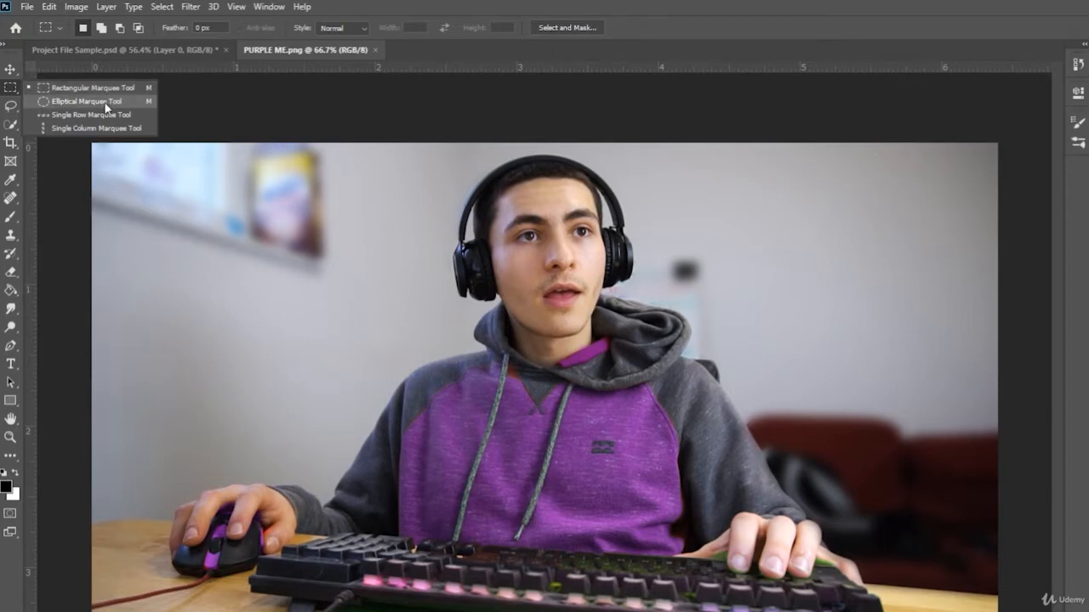
left_click(107, 102)
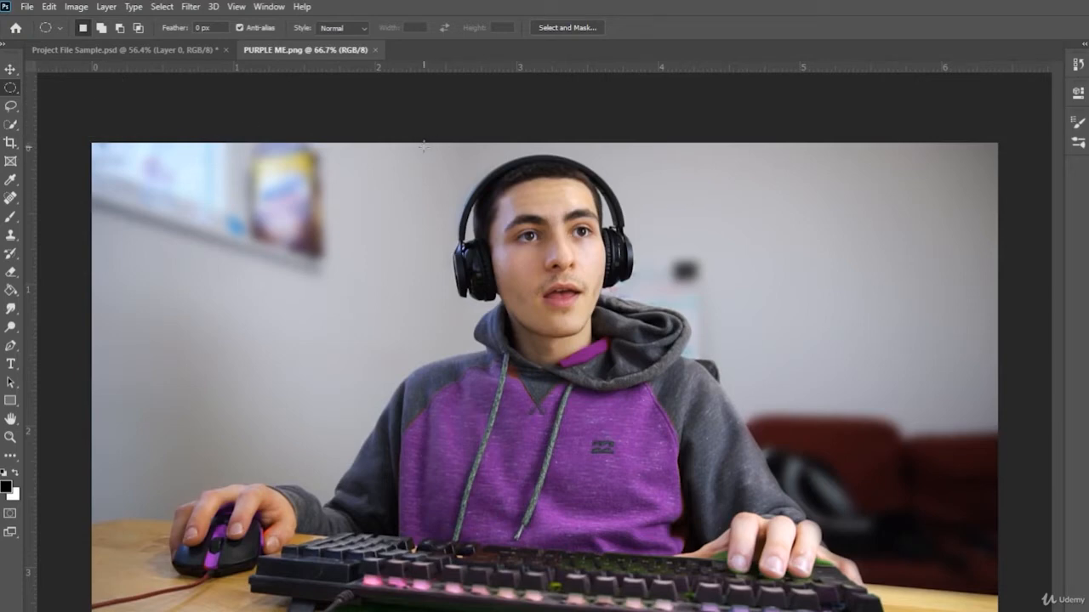
left_click_drag(422, 146, 785, 379)
key("shift")
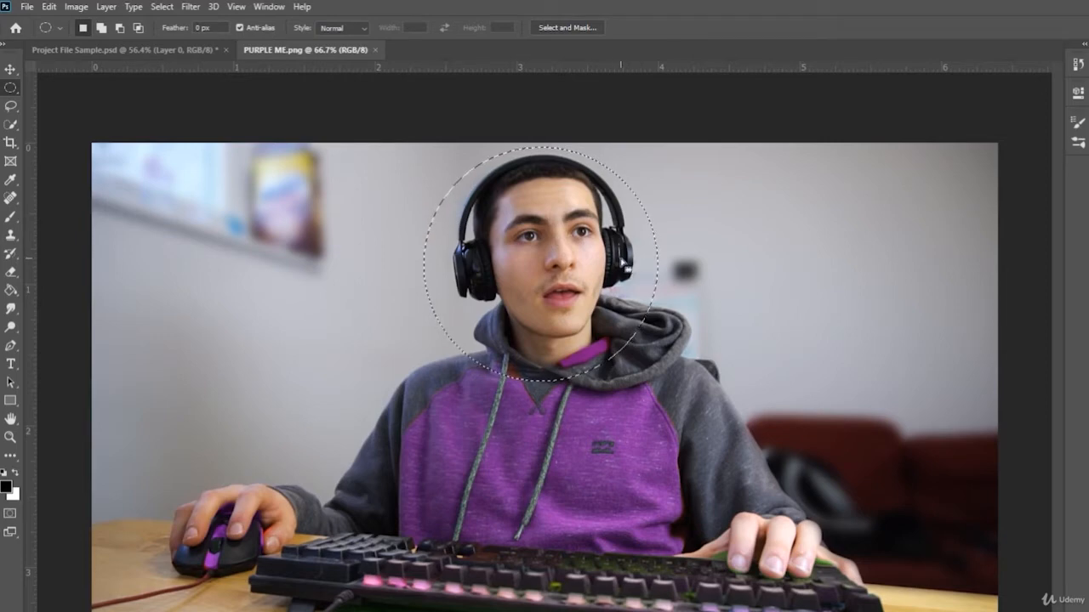
left_click_drag(644, 266, 643, 260)
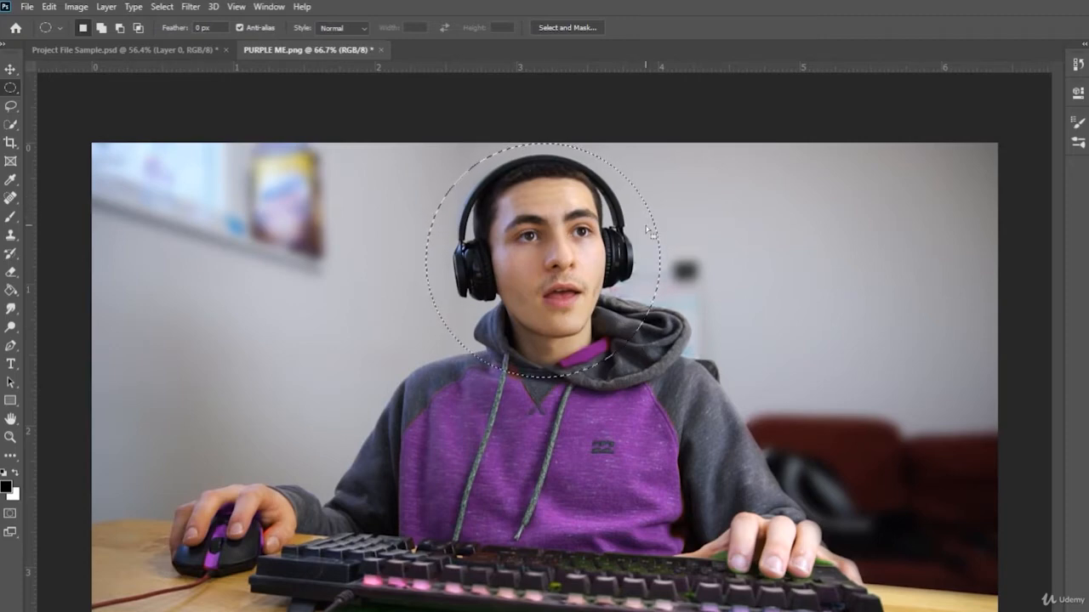
Copy the circular selection onto its own layer and move the head cutout to the canvas's lower-left corner
key("ctrl+j")
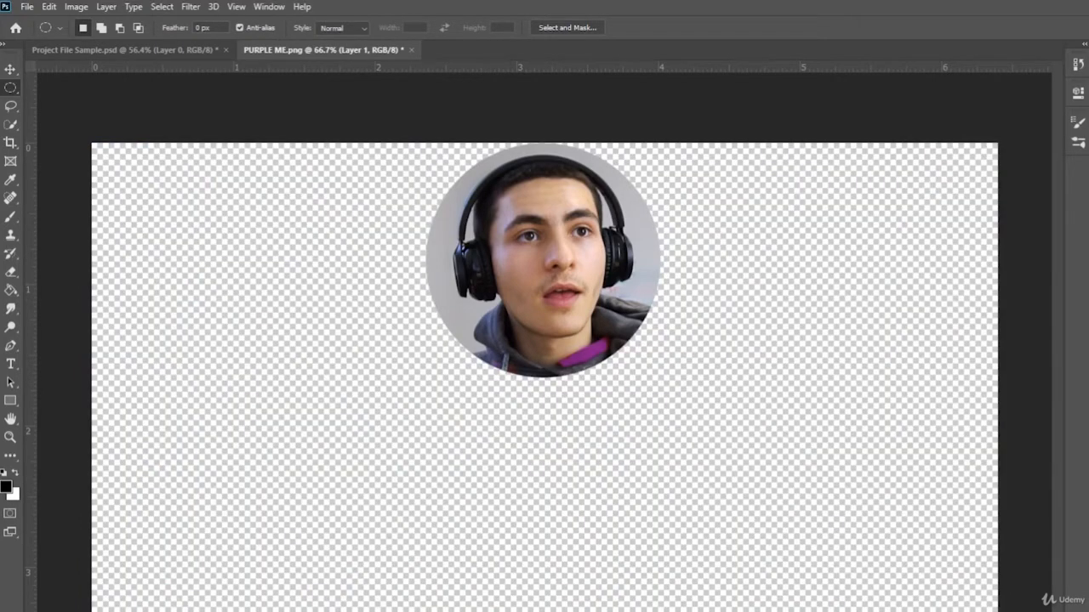
left_click(10, 69)
left_click_drag(582, 205, 265, 449)
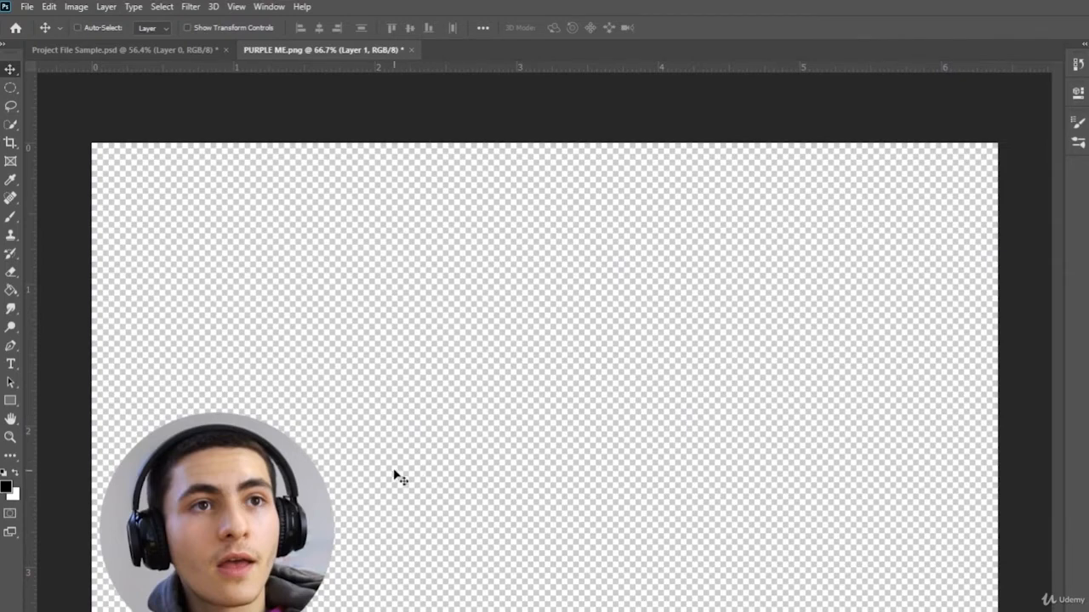
Undo the cutout's move and the layer copy, and clear the circular selection with the Elliptical Marquee tool
key("ctrl+z")
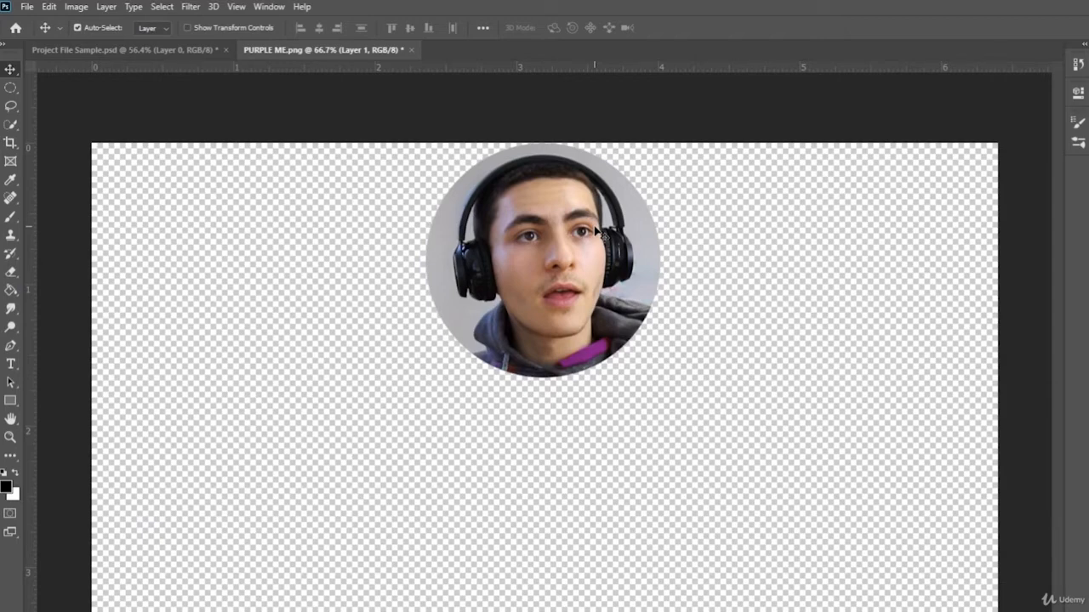
key("ctrl+z")
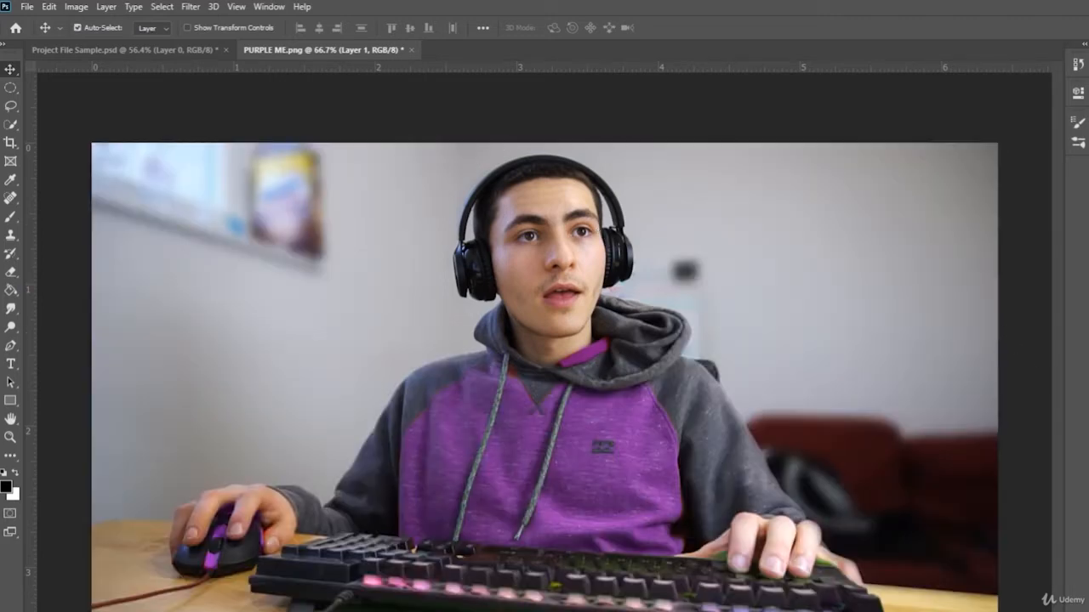
key("ctrl+z")
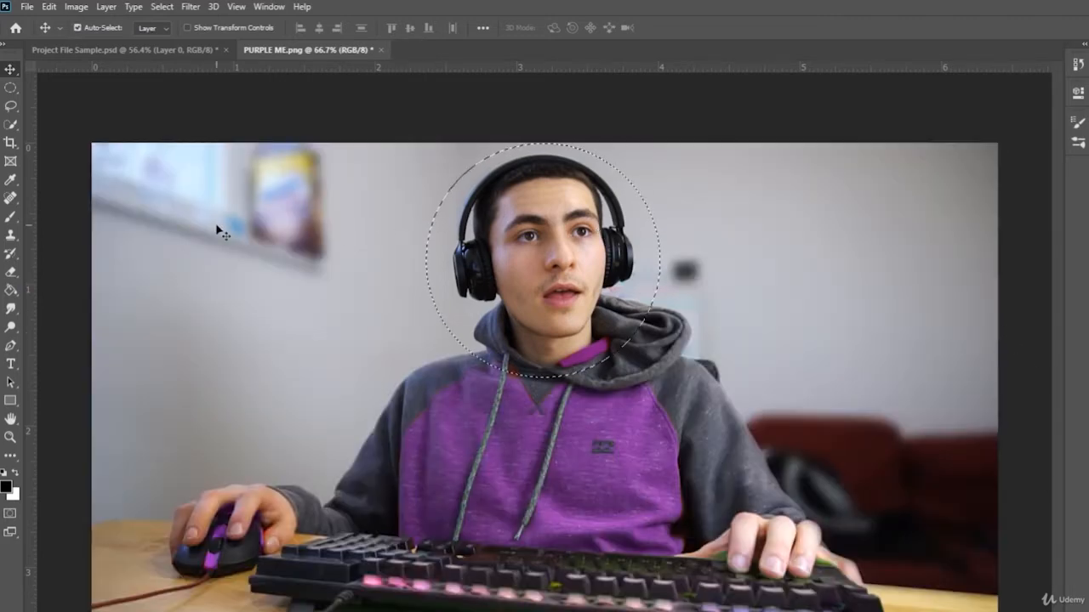
left_click(10, 90)
left_click(170, 116)
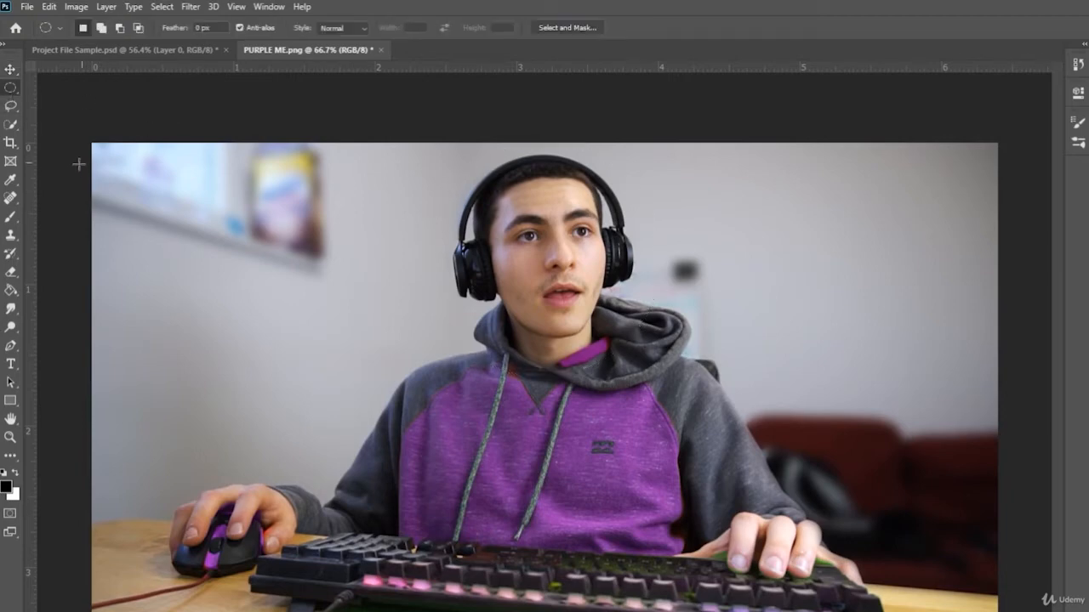
Crop the photo to a nearly square frame centred on the person, trimming both sides and slightly off the upper edge
left_click(10, 143)
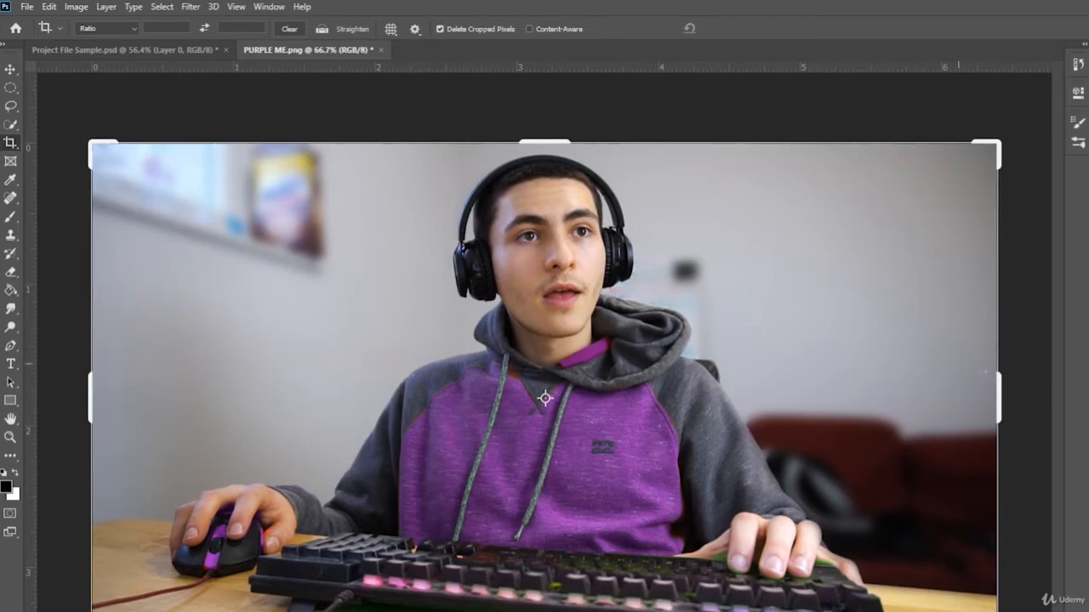
left_click_drag(1009, 394, 735, 412)
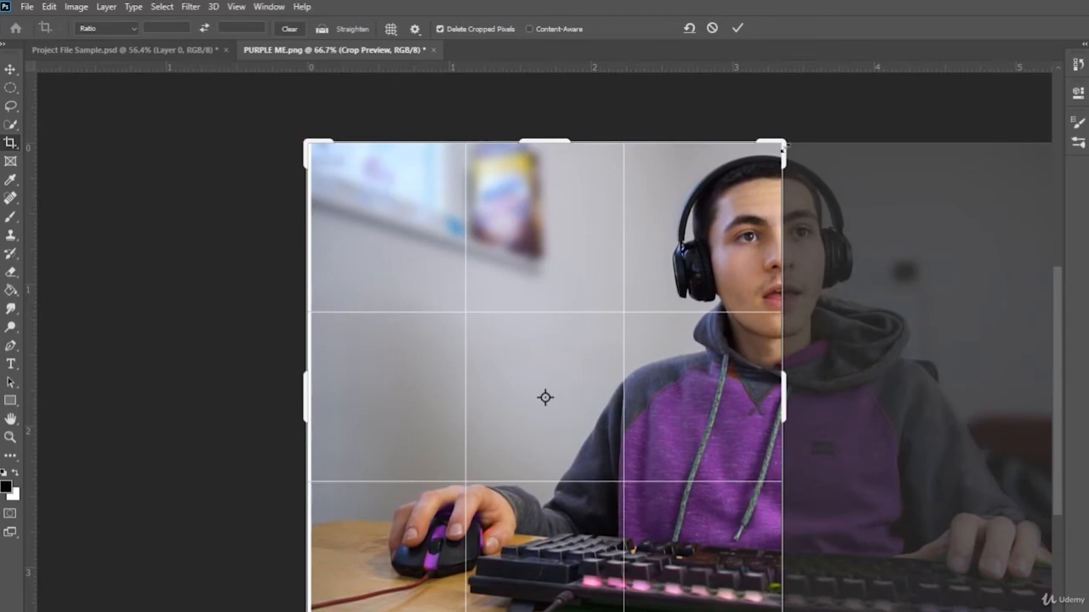
left_click_drag(784, 148, 790, 148)
left_click_drag(706, 294, 498, 292)
left_click_drag(583, 295, 592, 296)
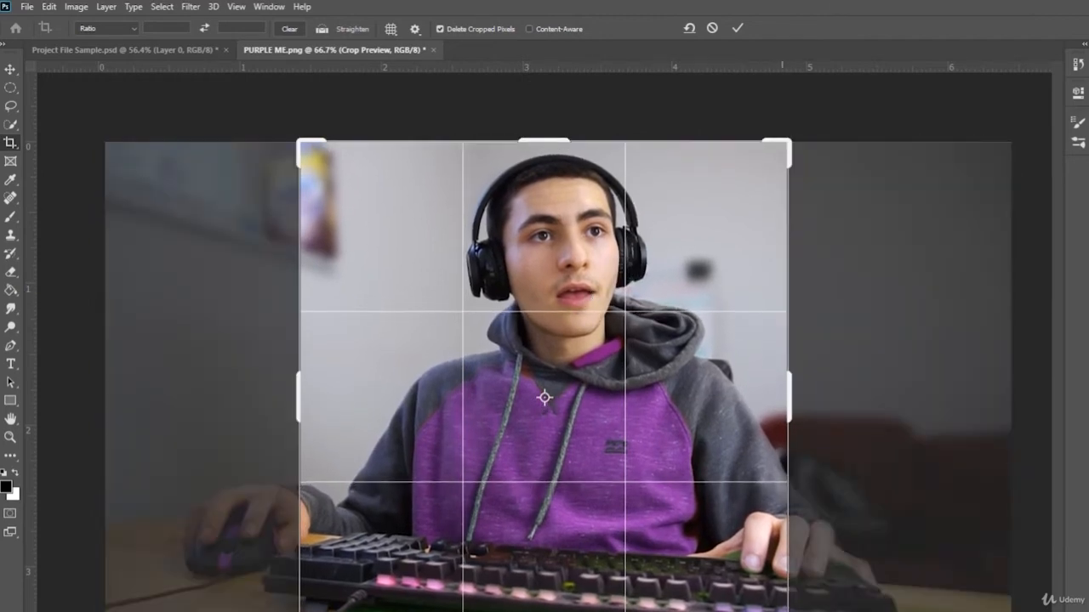
left_click_drag(784, 611, 788, 611)
left_click_drag(308, 151, 314, 155)
left_click_drag(546, 240, 541, 241)
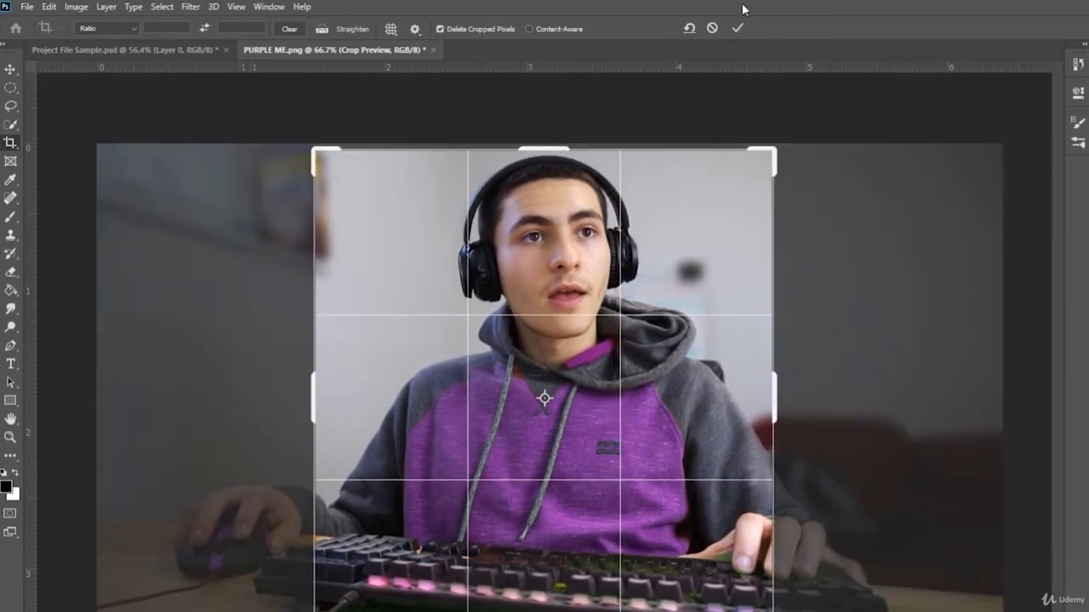
left_click(737, 31)
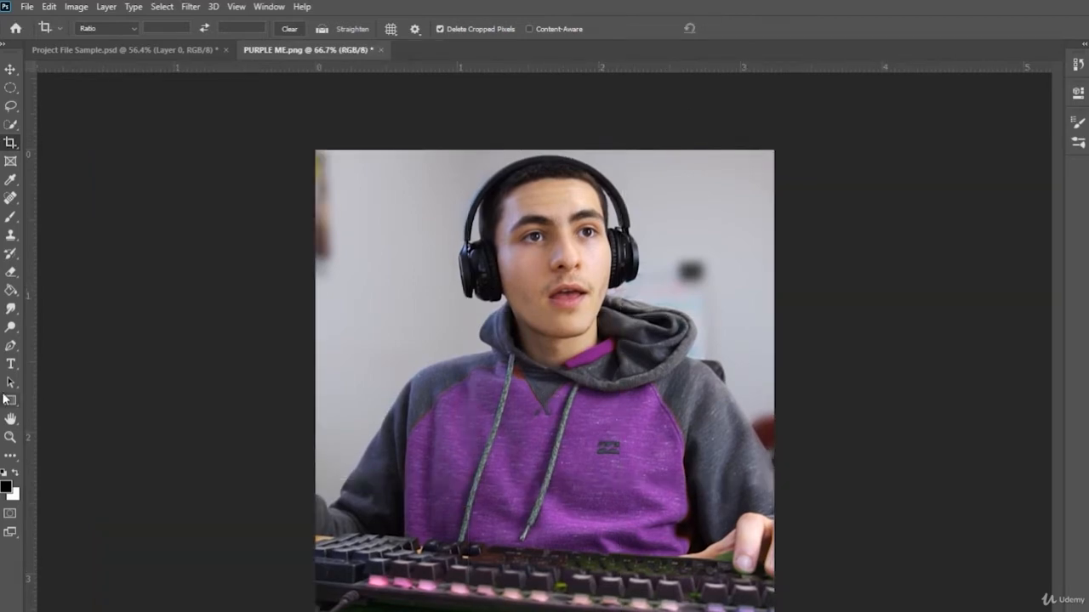
Prepare to save the cropped photo as a JPEG named PURPLE ME on Blade HDD (D:), and cancel the save
left_click(10, 437)
left_click_drag(306, 327, 255, 359)
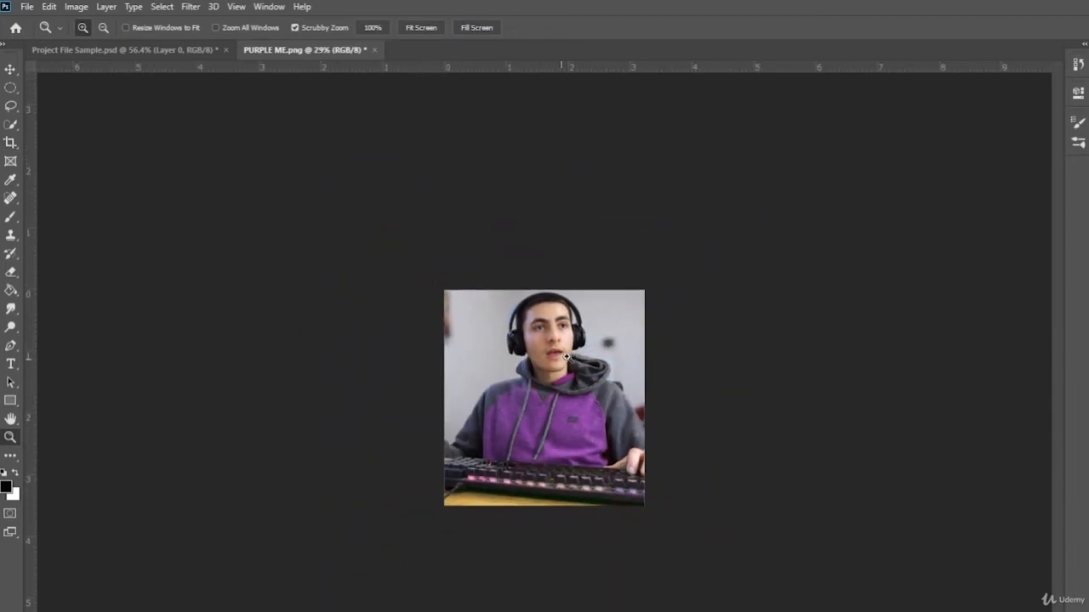
left_click_drag(566, 358, 601, 338)
key("ctrl+shift+s")
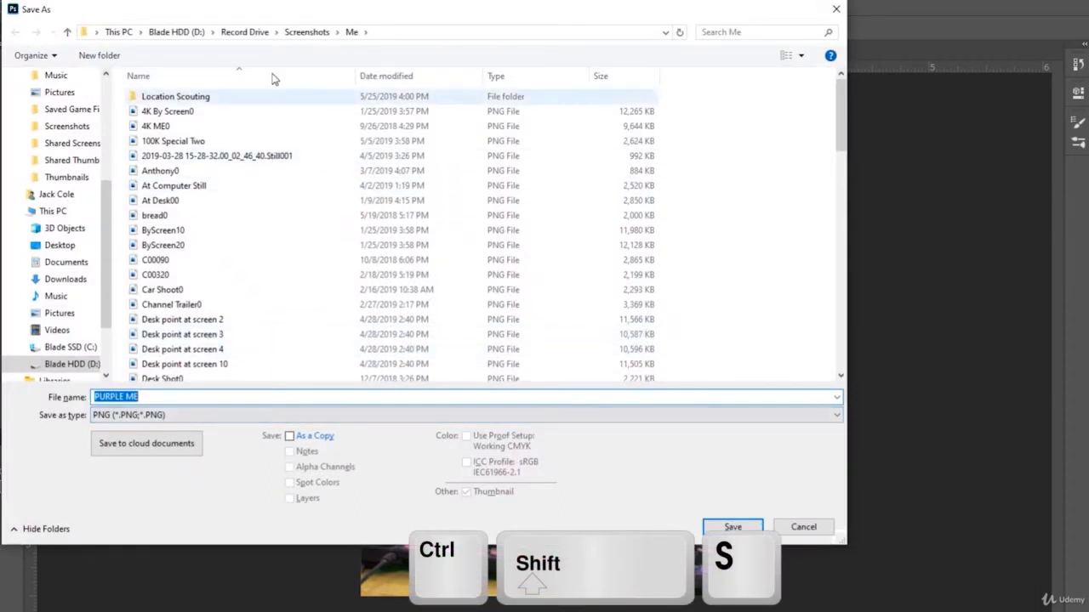
left_click(294, 32)
left_click(189, 33)
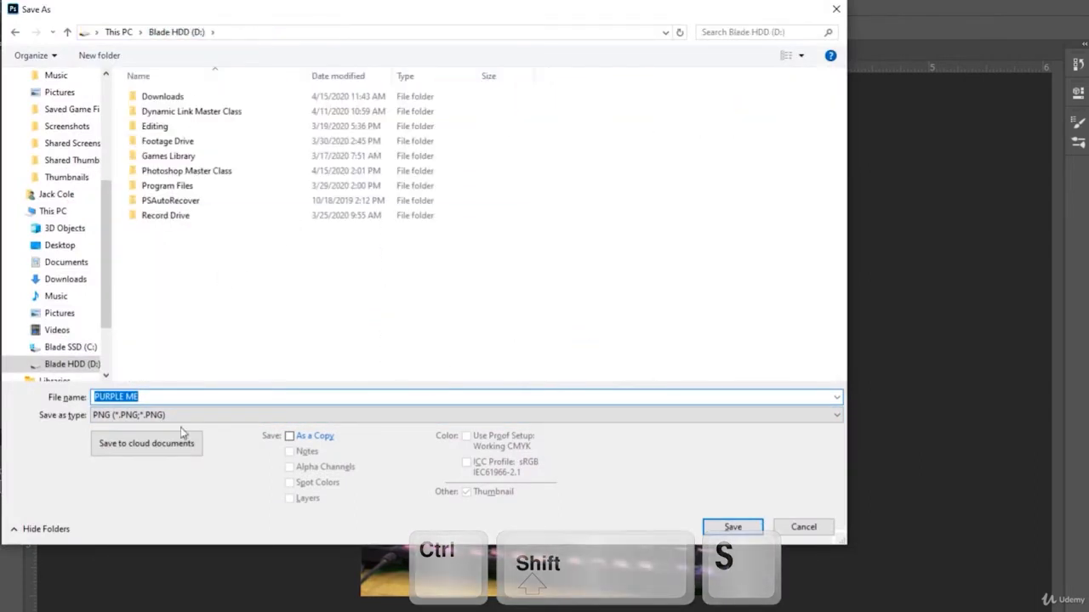
left_click(141, 418)
left_click(134, 535)
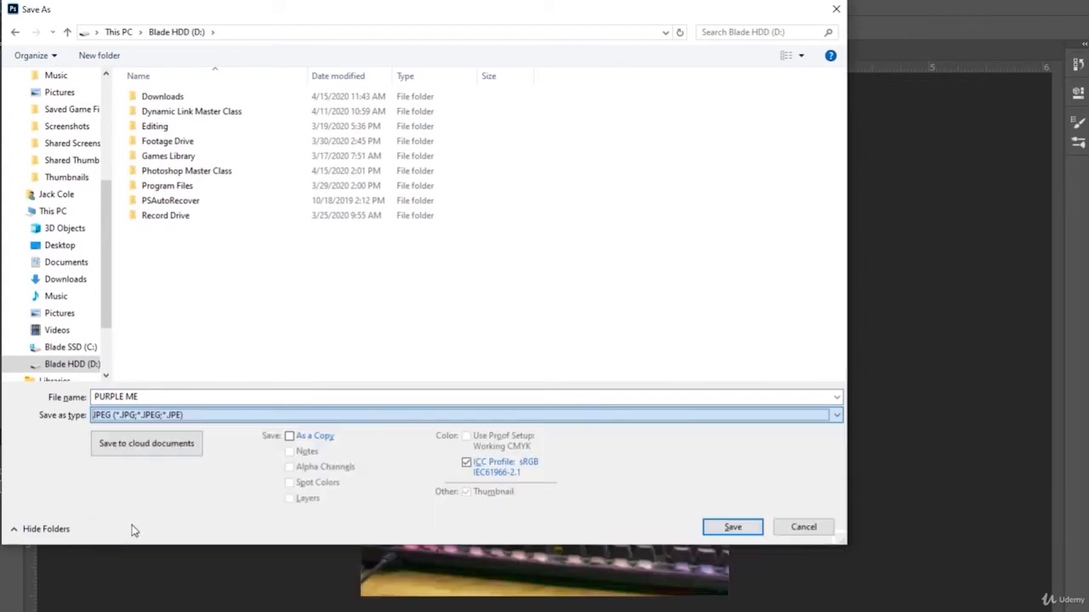
left_click(802, 528)
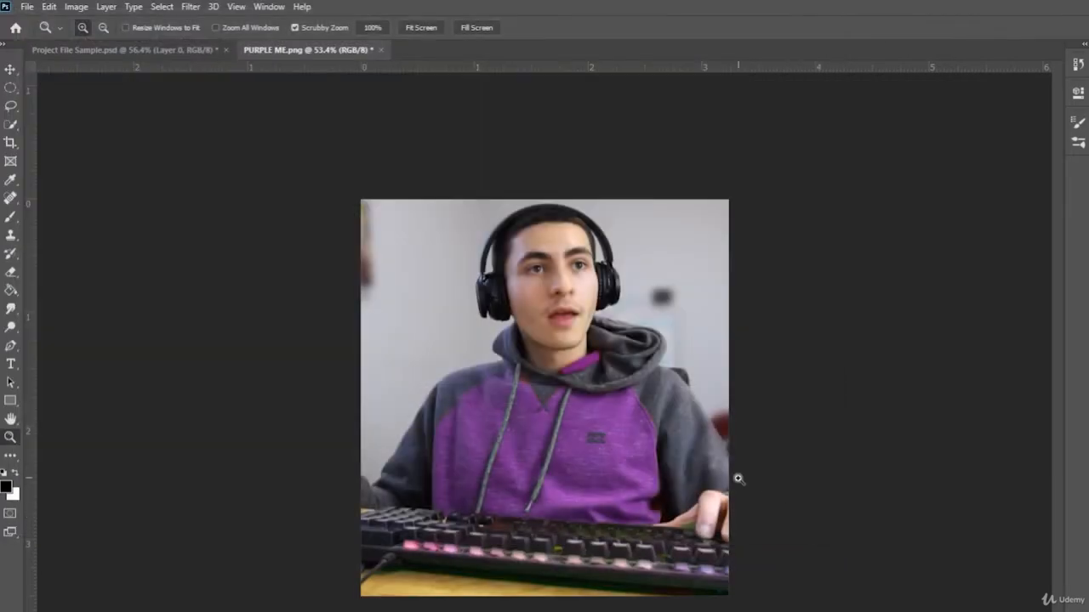
Undo the crop to restore the full-width photo
left_click_drag(780, 438, 788, 426)
scroll(787, 428, "down", 4)
scroll(786, 431, "up", 2)
scroll(787, 431, "down", 1)
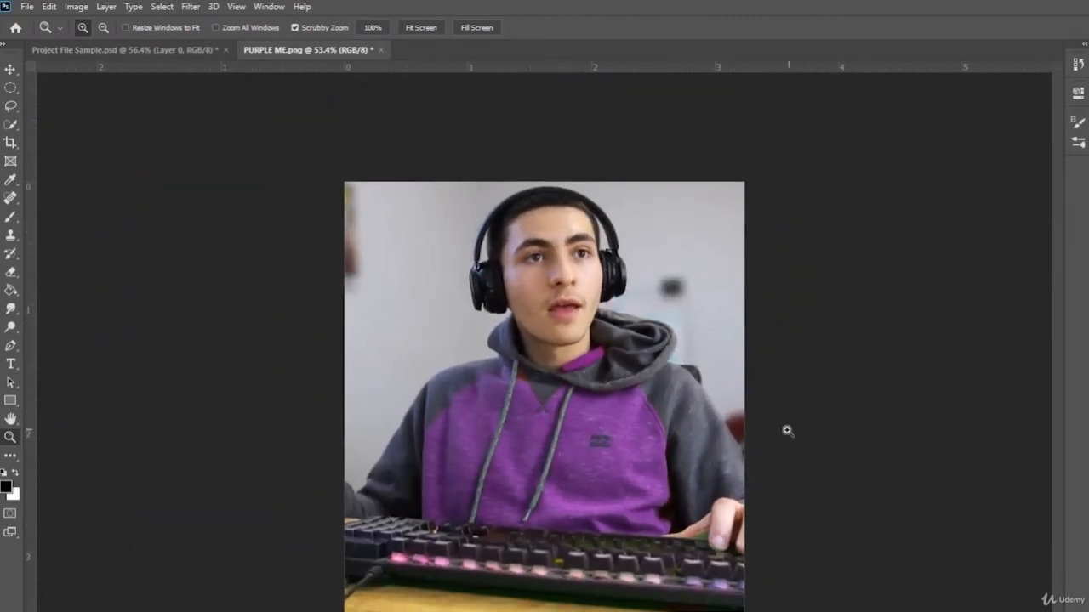
key("ctrl+z")
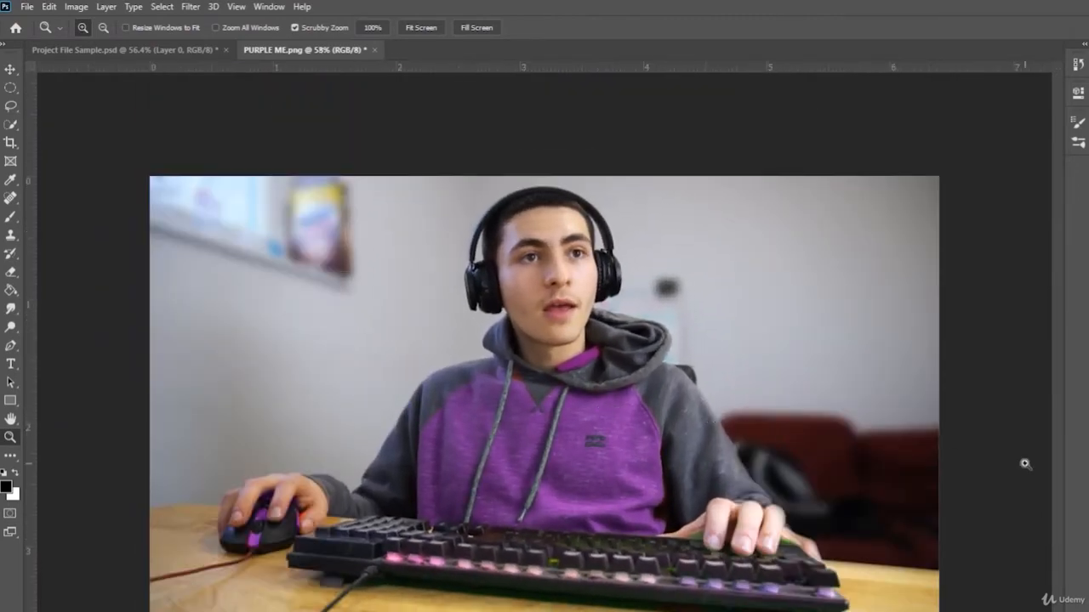
Unlock the background layer and scale the photo down to about 55% with Free Transform
left_click(1088, 426)
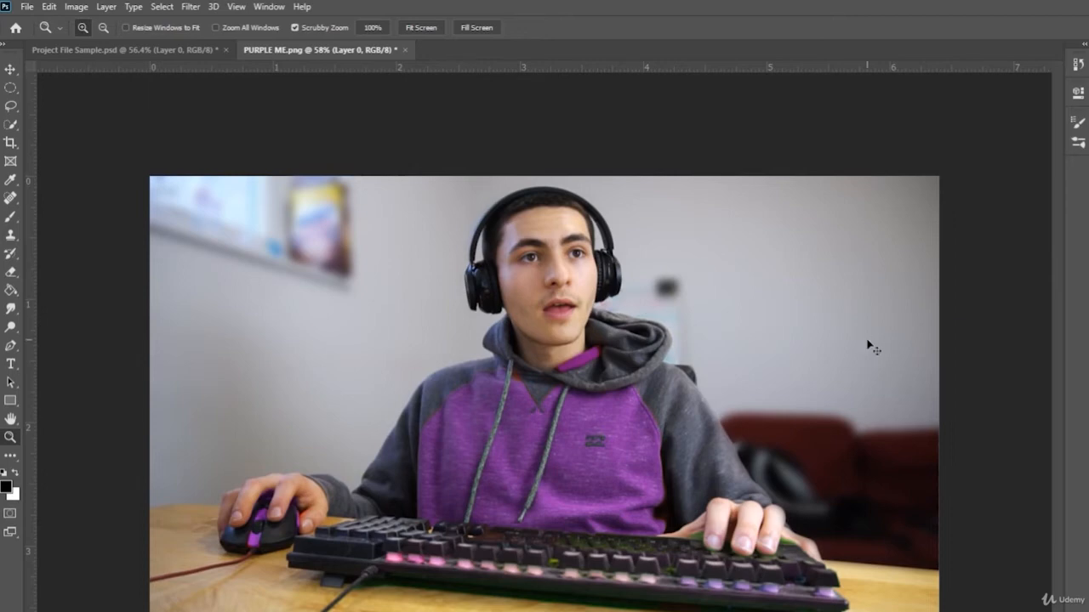
key("ctrl+t")
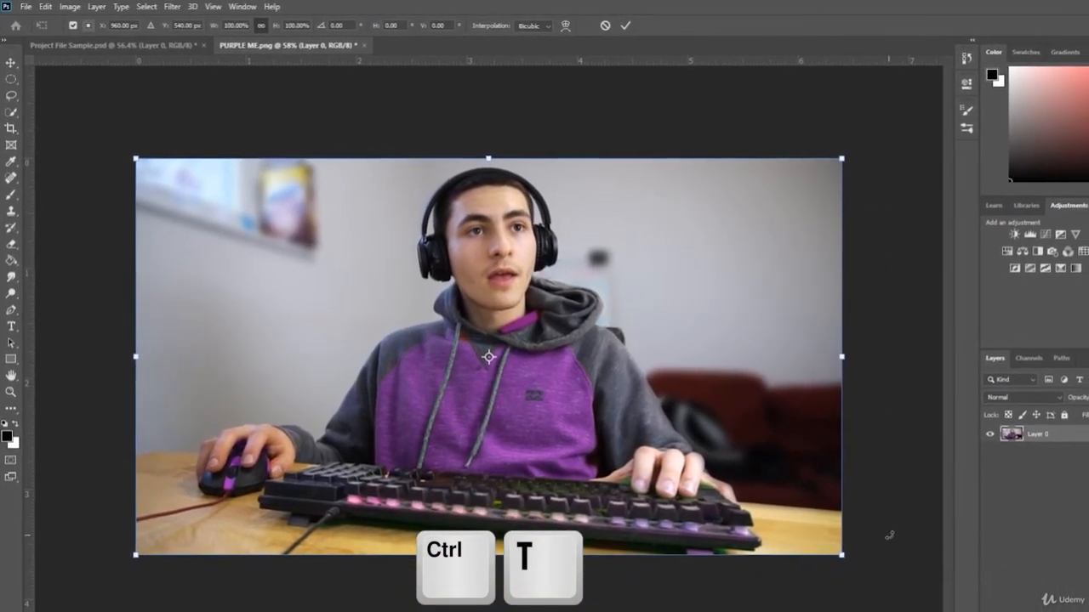
left_click_drag(725, 354, 680, 333)
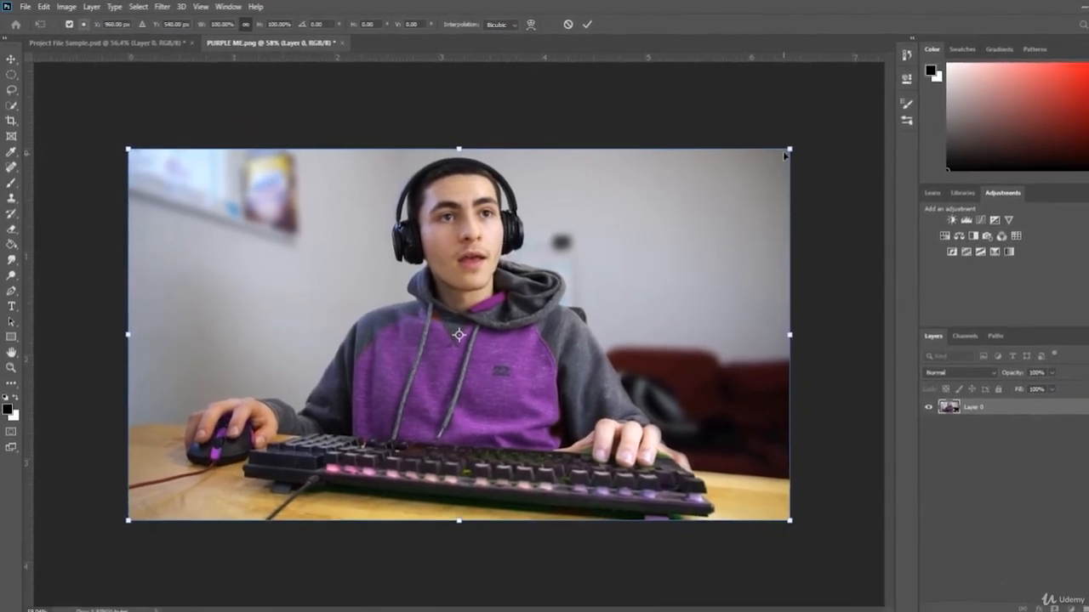
left_click_drag(736, 153, 561, 262)
left_click_drag(142, 483, 270, 446)
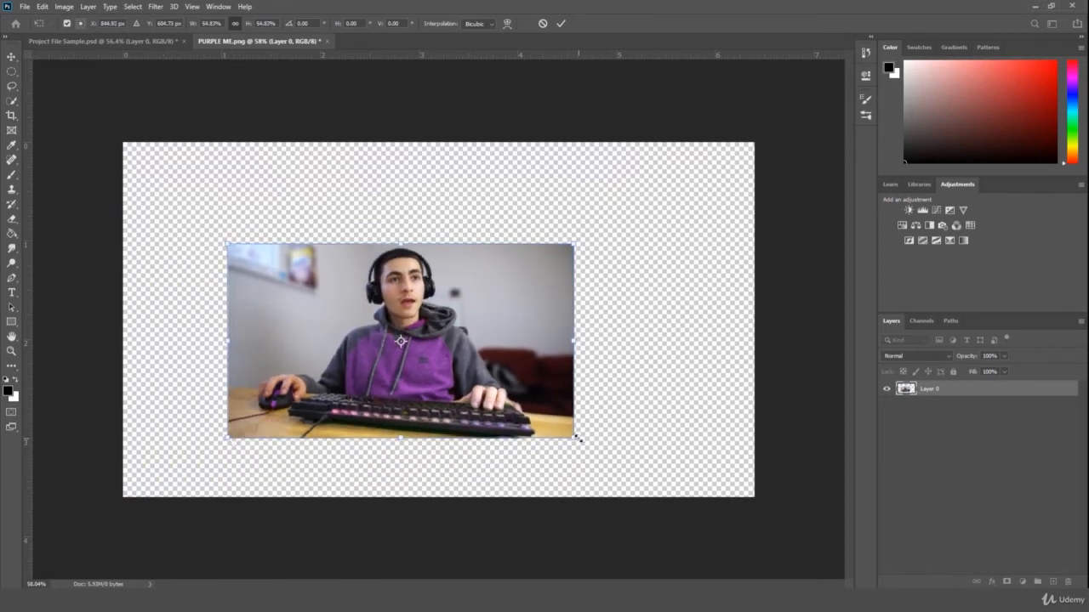
Undo the last shrink and enlarge the photo to about 149%, positioning it so it fills the whole canvas
key("ctrl+z")
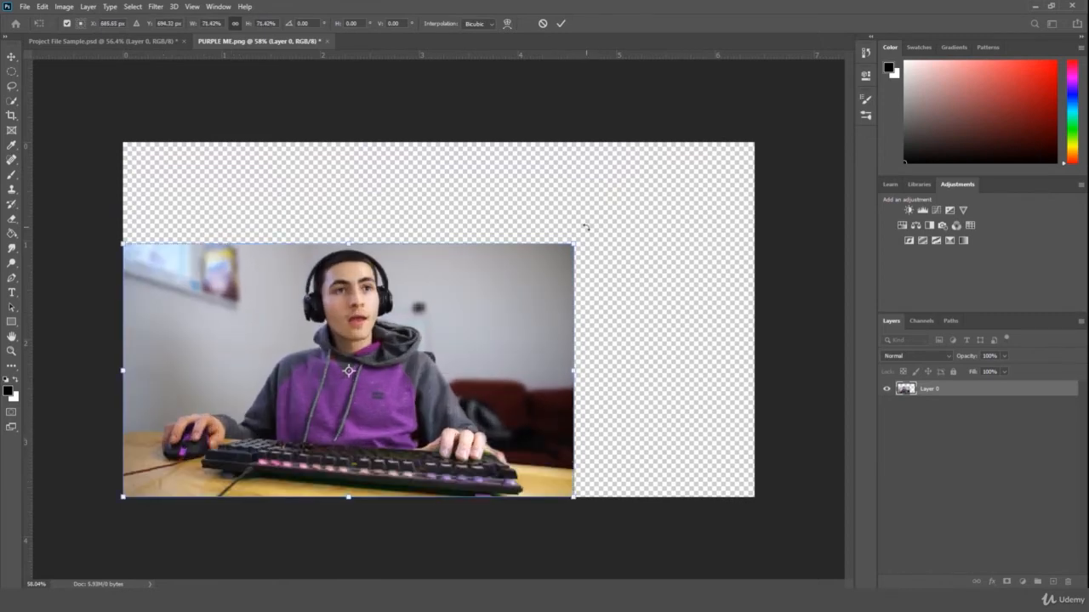
left_click_drag(575, 243, 1033, 12)
left_click_drag(592, 175, 502, 340)
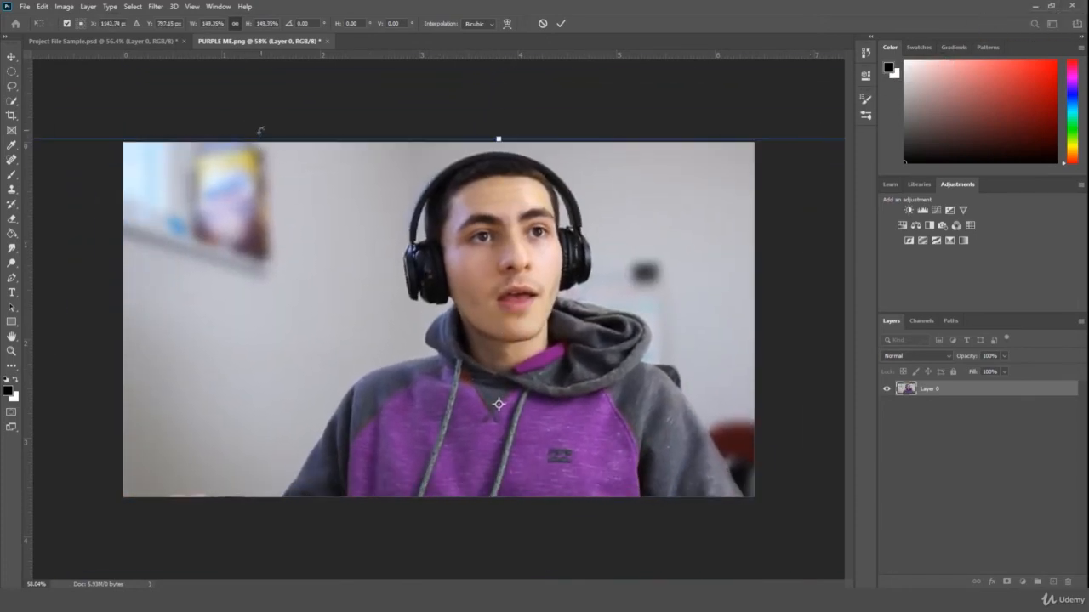
Rotate the enlarged photo about 8° clockwise and reposition it, tilt it to about 9° counterclockwise, and apply the transform
left_click_drag(260, 130, 328, 97)
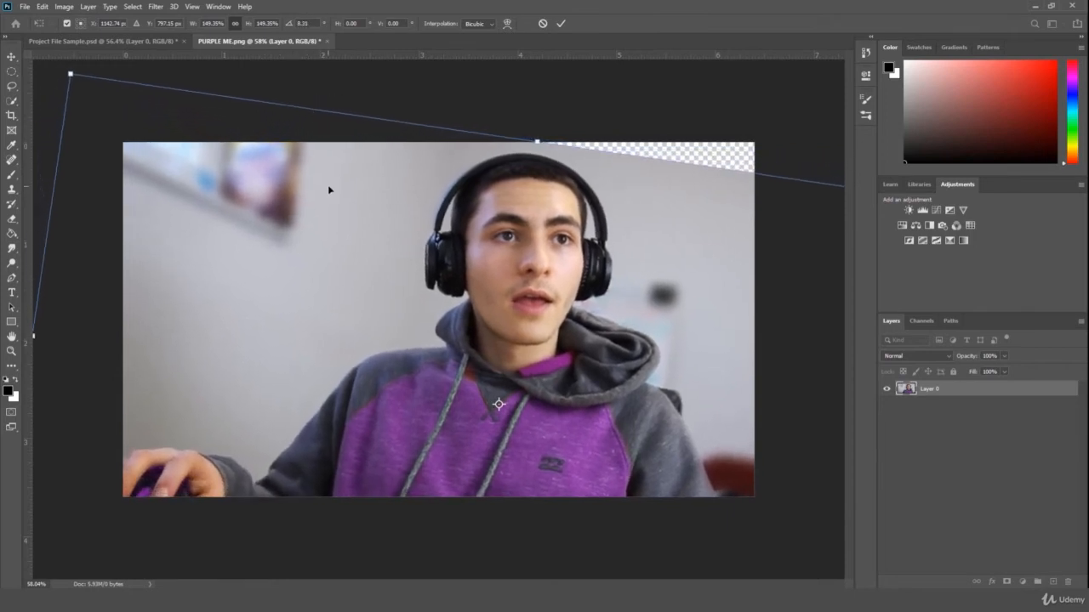
left_click_drag(328, 188, 352, 160)
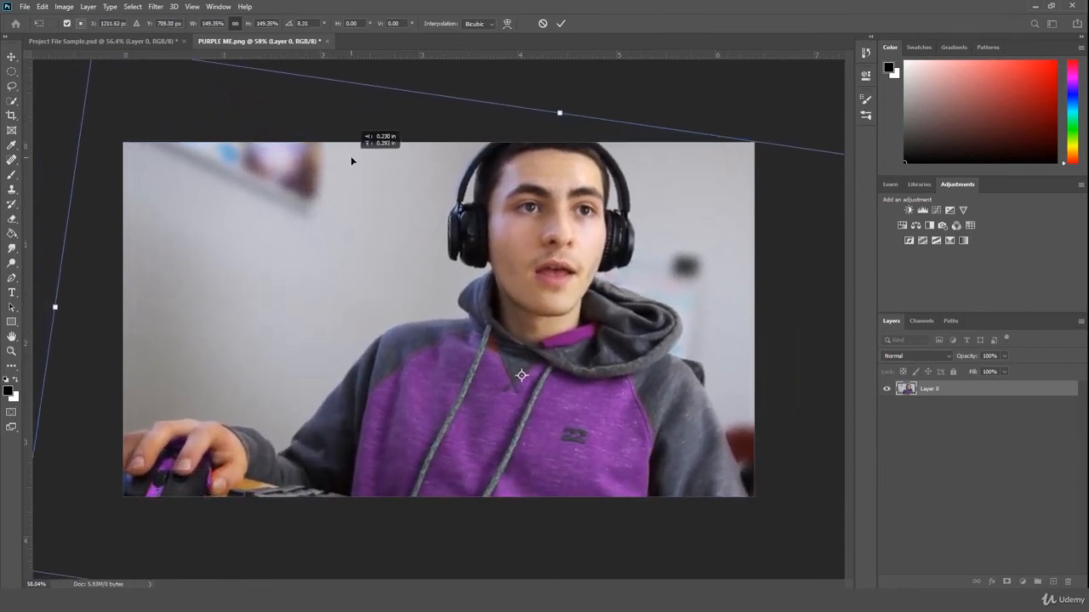
left_click_drag(533, 222, 330, 222)
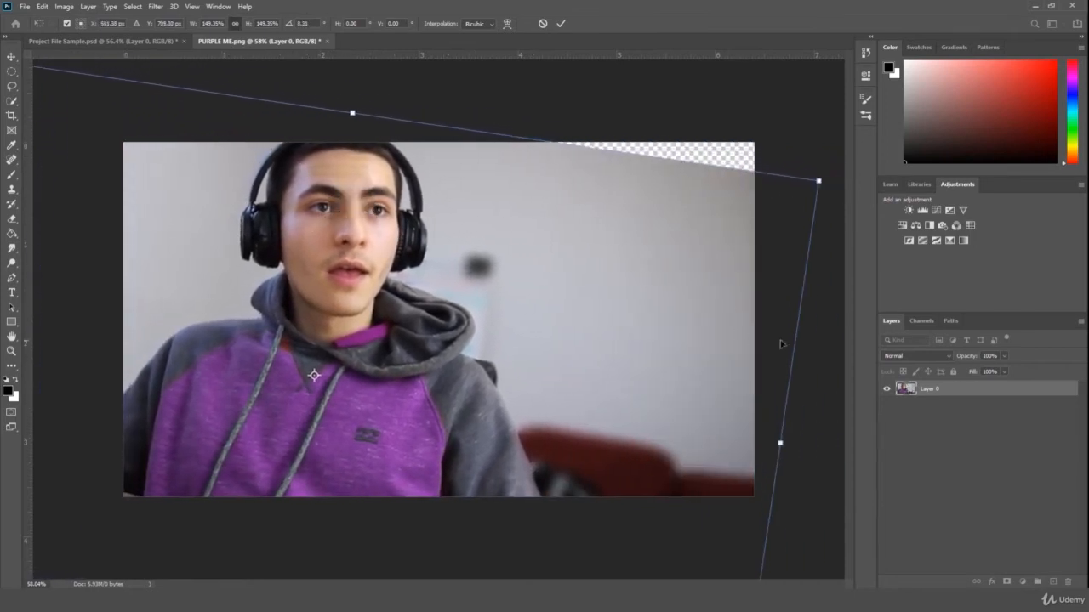
left_click_drag(780, 344, 655, 300)
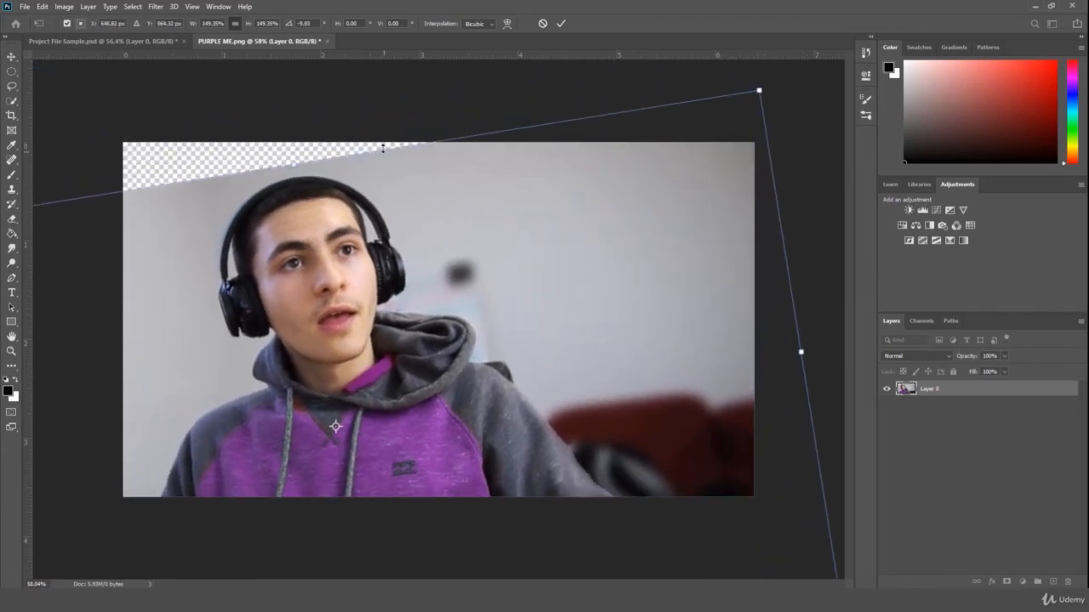
left_click_drag(440, 141, 436, 85)
left_click_drag(514, 238, 517, 240)
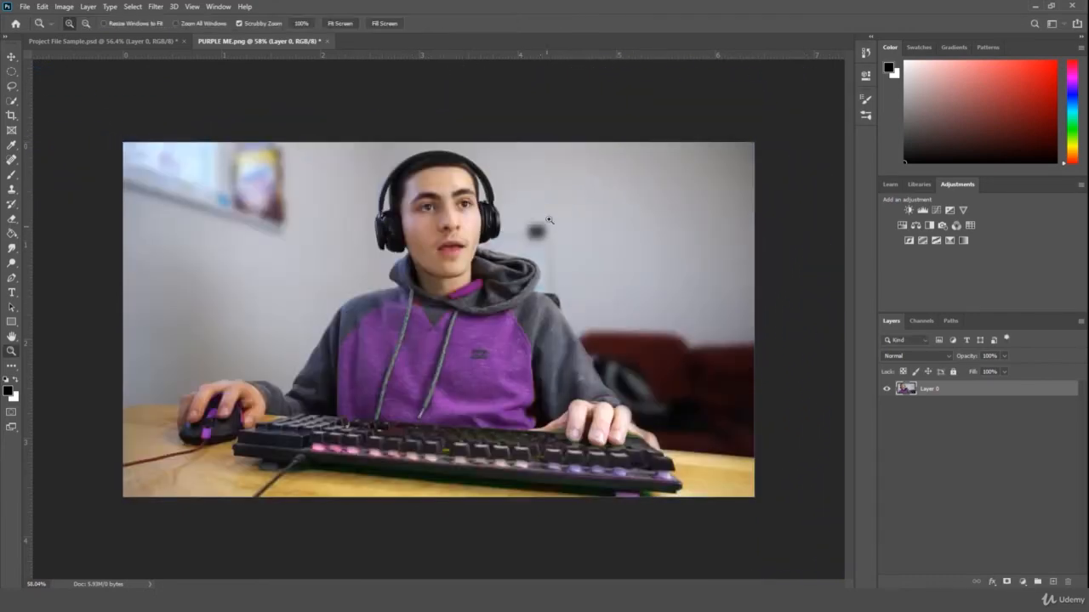
Undo the enlarge-and-rotate transform to restore the original upright photo
key("ctrl+z")
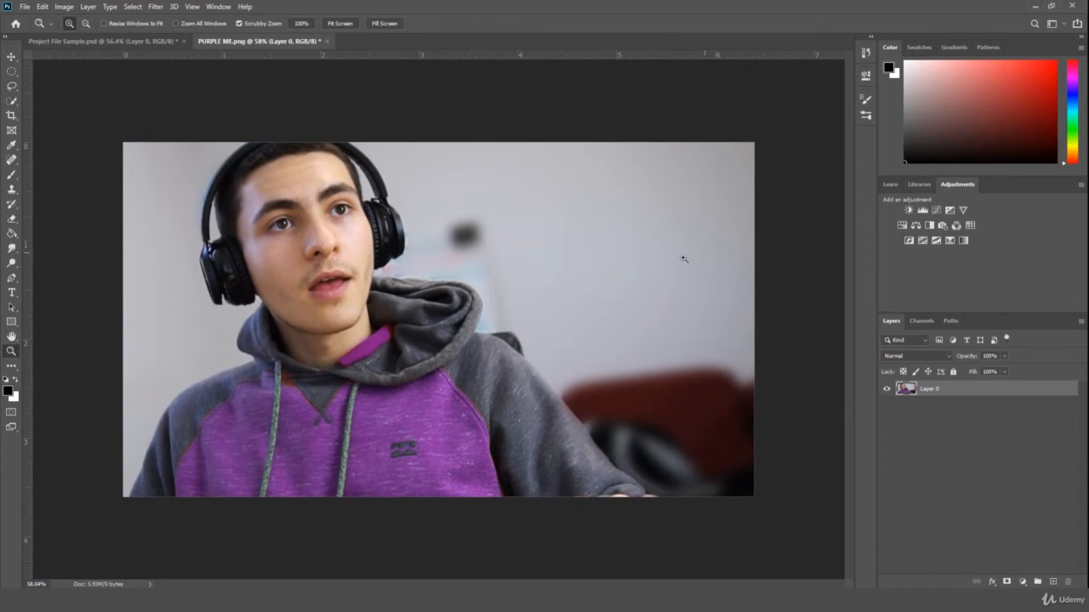
key("ctrl+z")
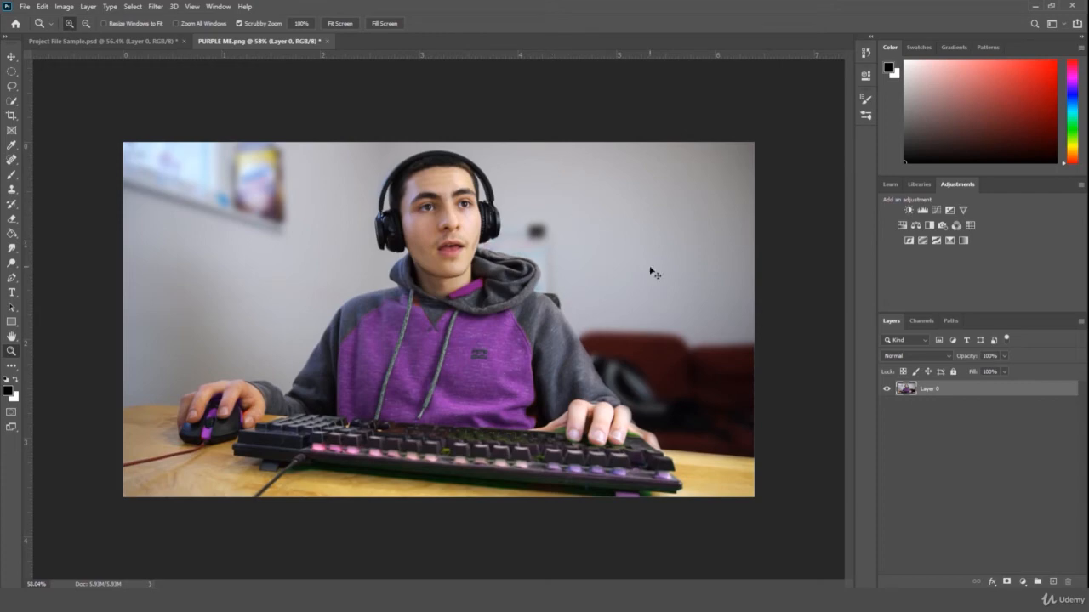
Start Free Transform on the photo and distort it by pulling both lower corners independently inward and upward
key("ctrl+t")
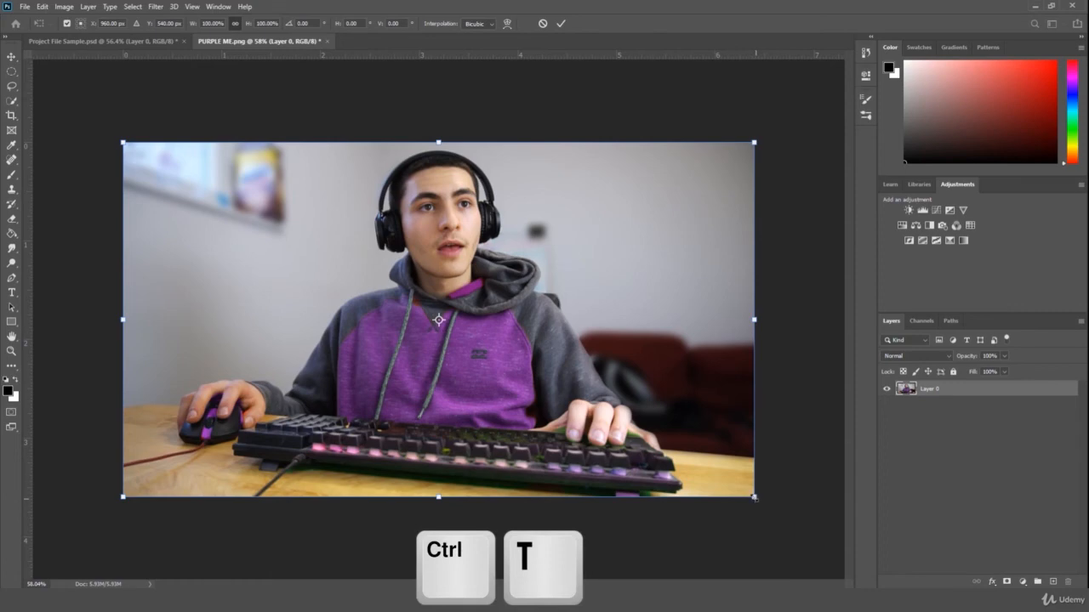
mouse_move(753, 497)
left_mouse_down()
mouse_move(612, 416)
mouse_move(797, 499)
mouse_move(754, 496)
left_mouse_up()
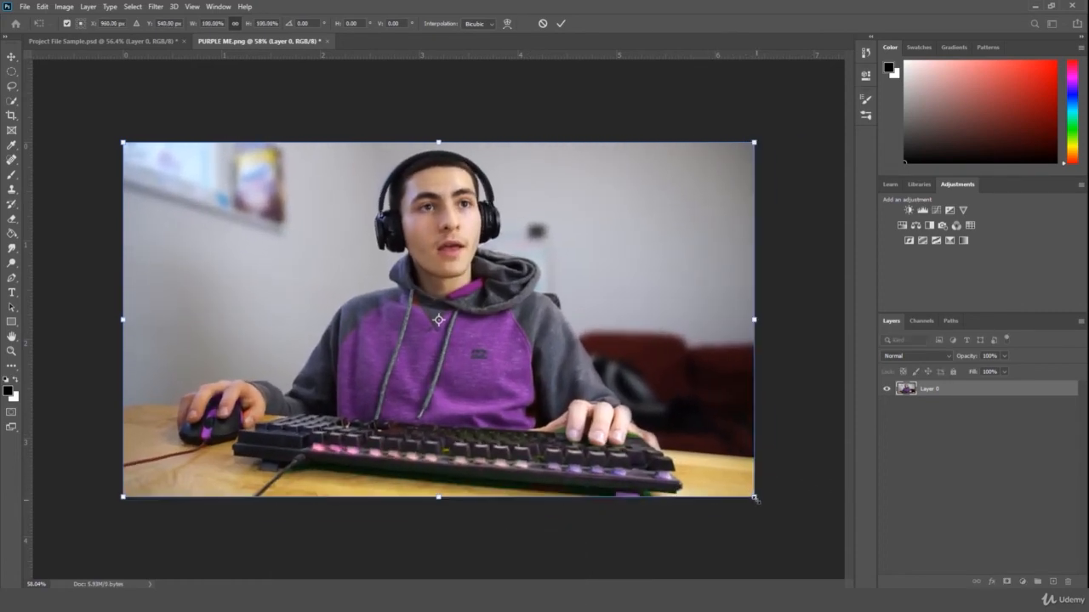
key("ctrl")
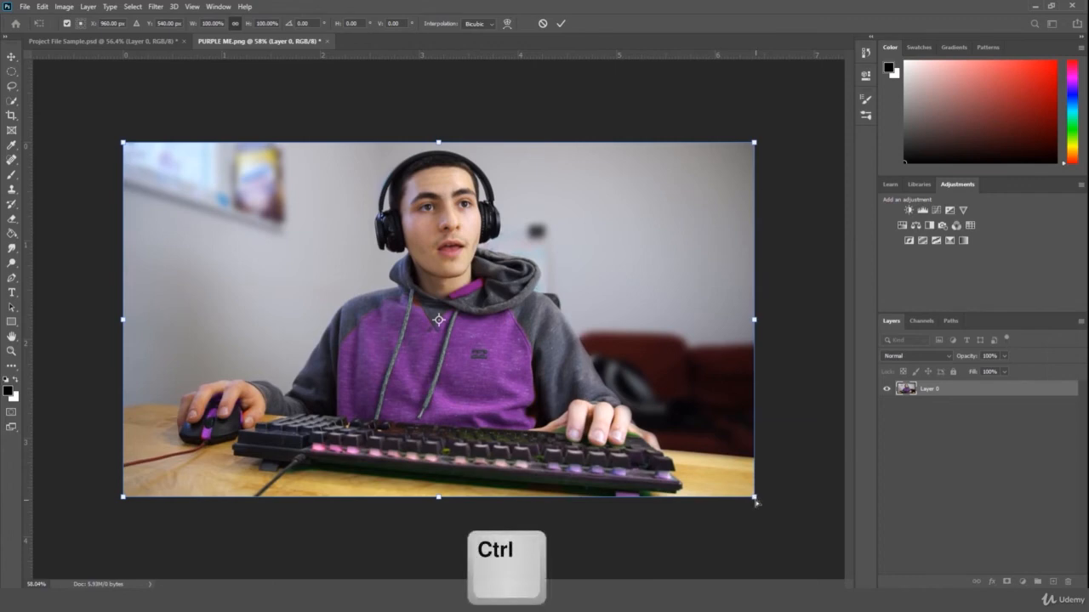
left_click_drag(754, 497, 612, 359)
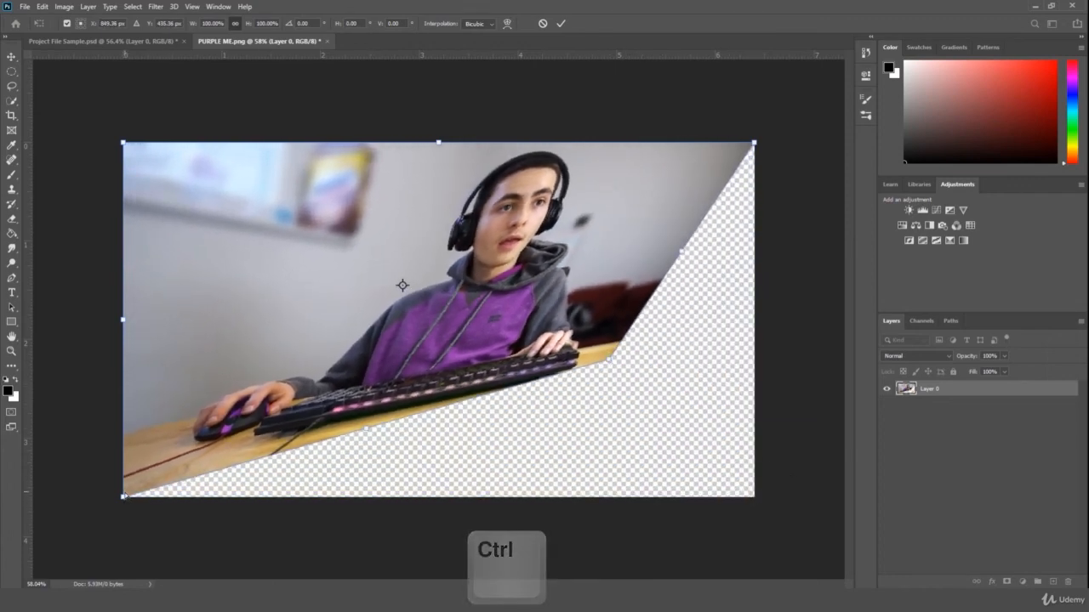
left_click_drag(124, 497, 294, 365)
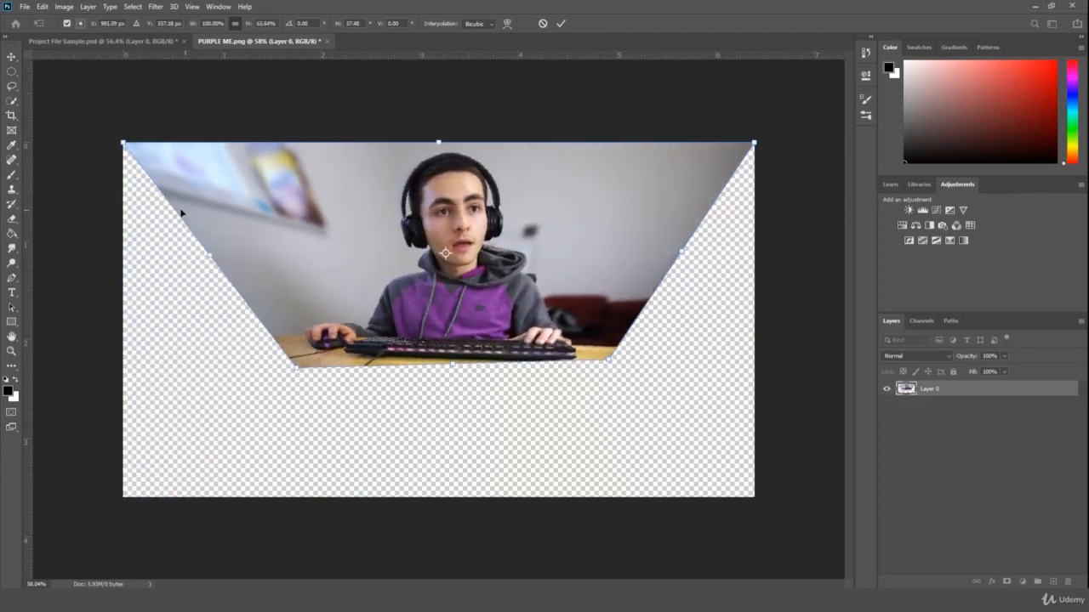
Stretch the photo's upper corners outward beyond the canvas, lower its bottom corners, shift it down, and apply the distortion
left_click_drag(124, 144, 76, 191)
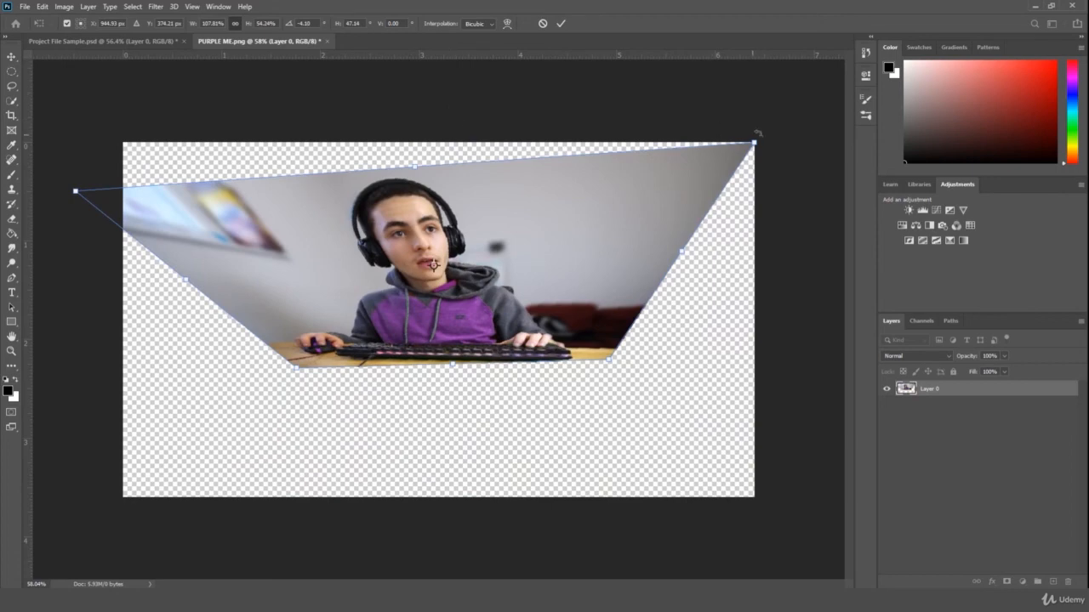
left_click_drag(754, 143, 979, 2)
left_click_drag(609, 361, 600, 416)
left_click_drag(75, 190, 3, 5)
left_click_drag(298, 368, 311, 425)
left_click_drag(460, 263, 442, 374)
key("Return")
key("z")
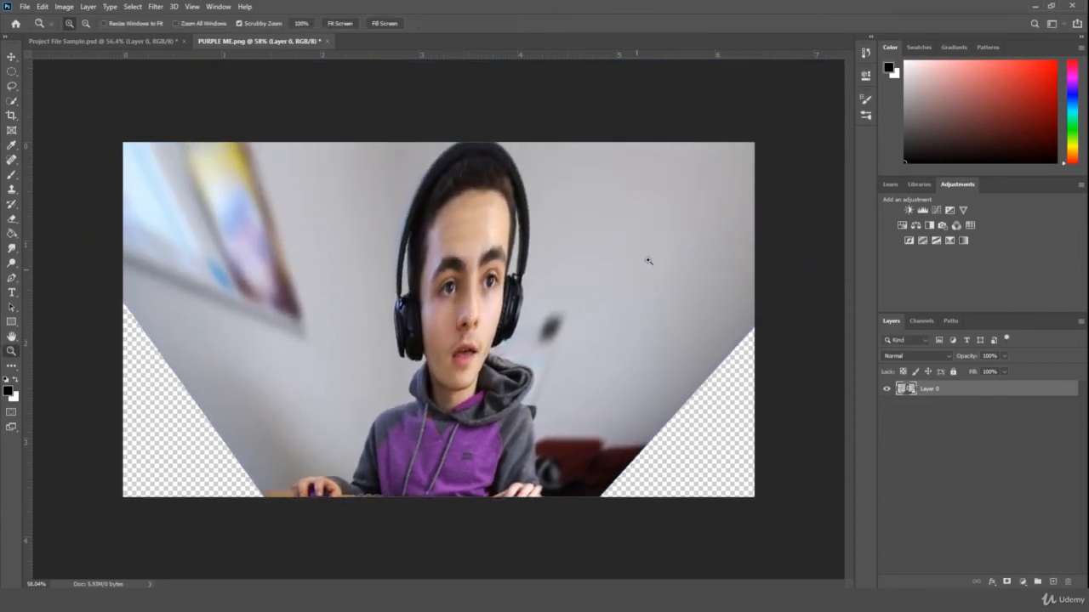
Undo the corner distortion, redo it for comparison, and undo it again
key("ctrl+z")
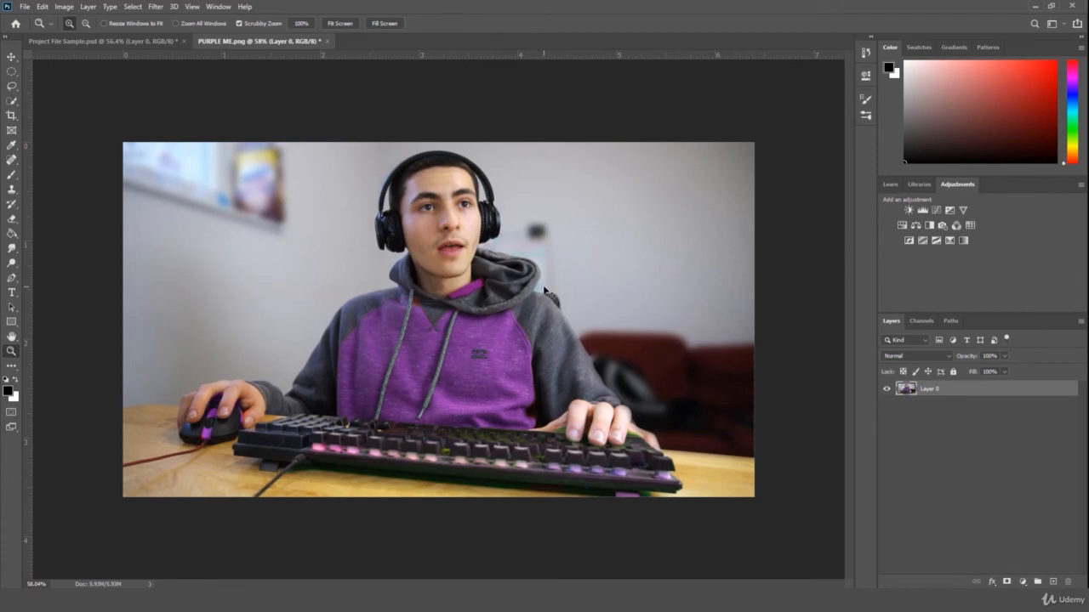
key("ctrl+shift+z")
key("ctrl+z")
Distort the photo with Free Transform by pulling its upper-right corner inward and down toward the lower left, and apply the transform
key("ctrl+t")
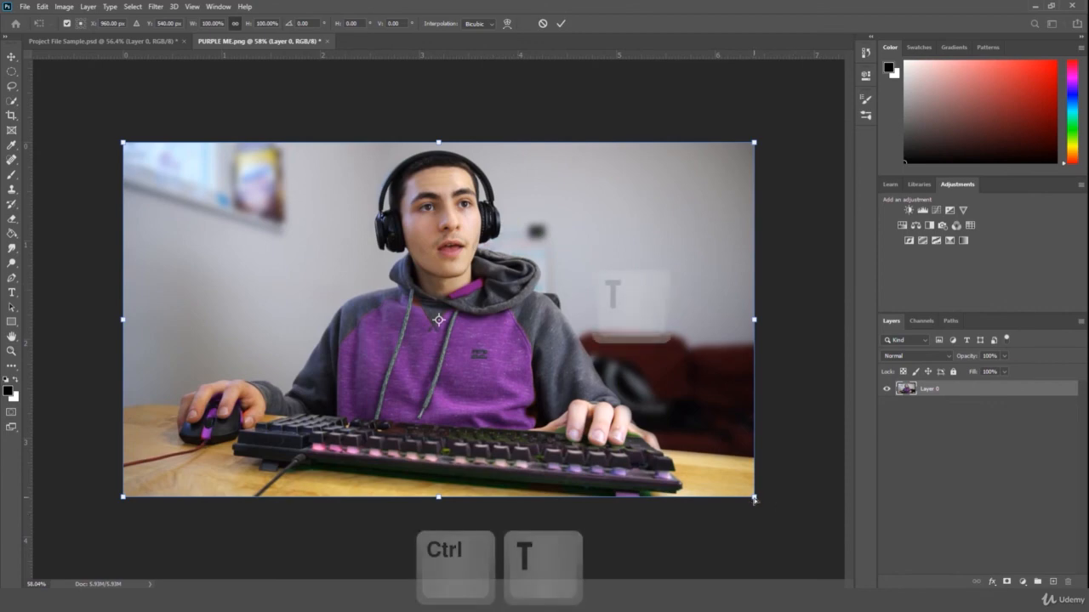
mouse_move(754, 500)
left_mouse_down()
mouse_move(681, 272)
mouse_move(754, 462)
mouse_move(753, 498)
left_mouse_up()
left_click_drag(754, 146, 362, 246)
key("Escape")
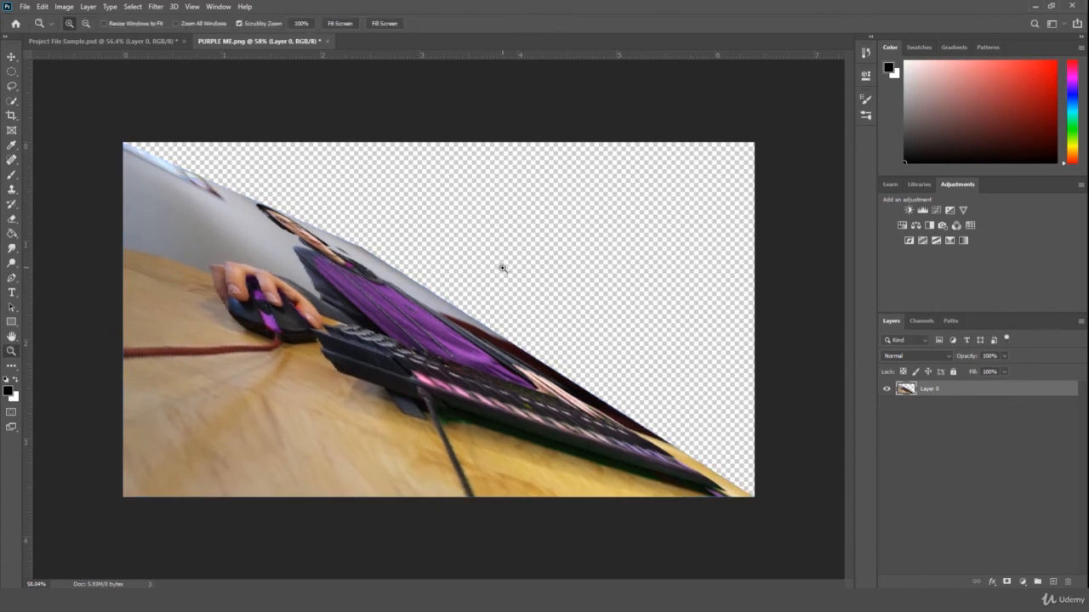